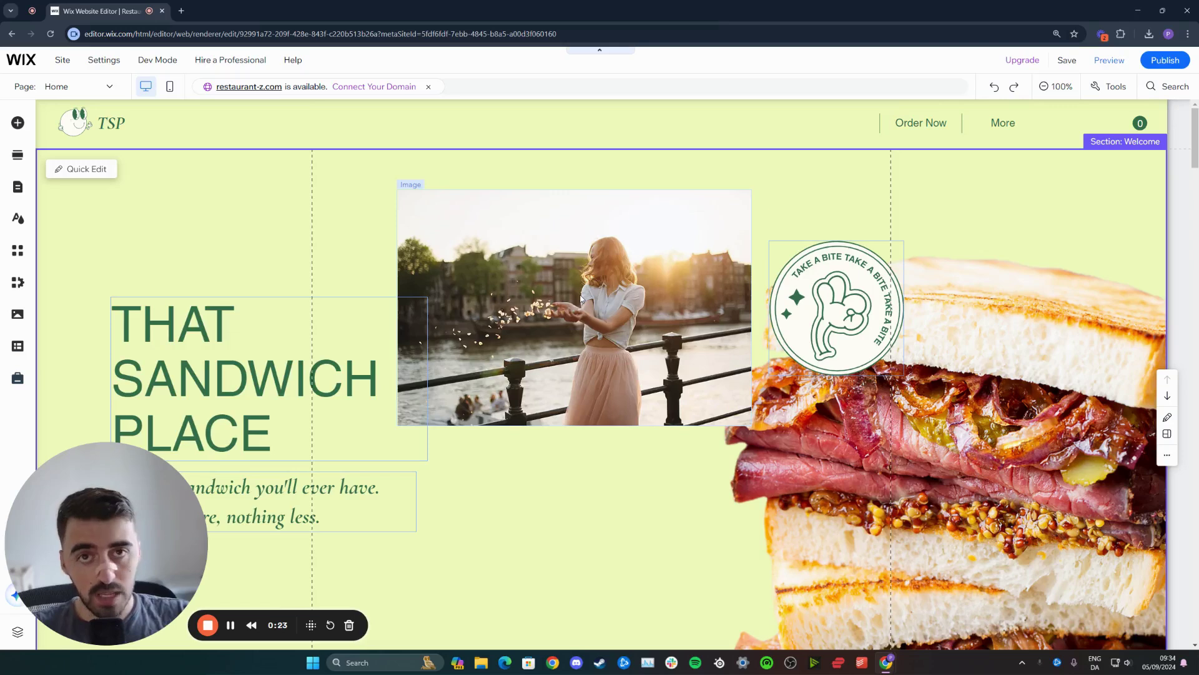
# Step: Select the sunset photo of the woman and bring up its Add Animation panel, moved slightly aside
pyautogui.click(581, 298)
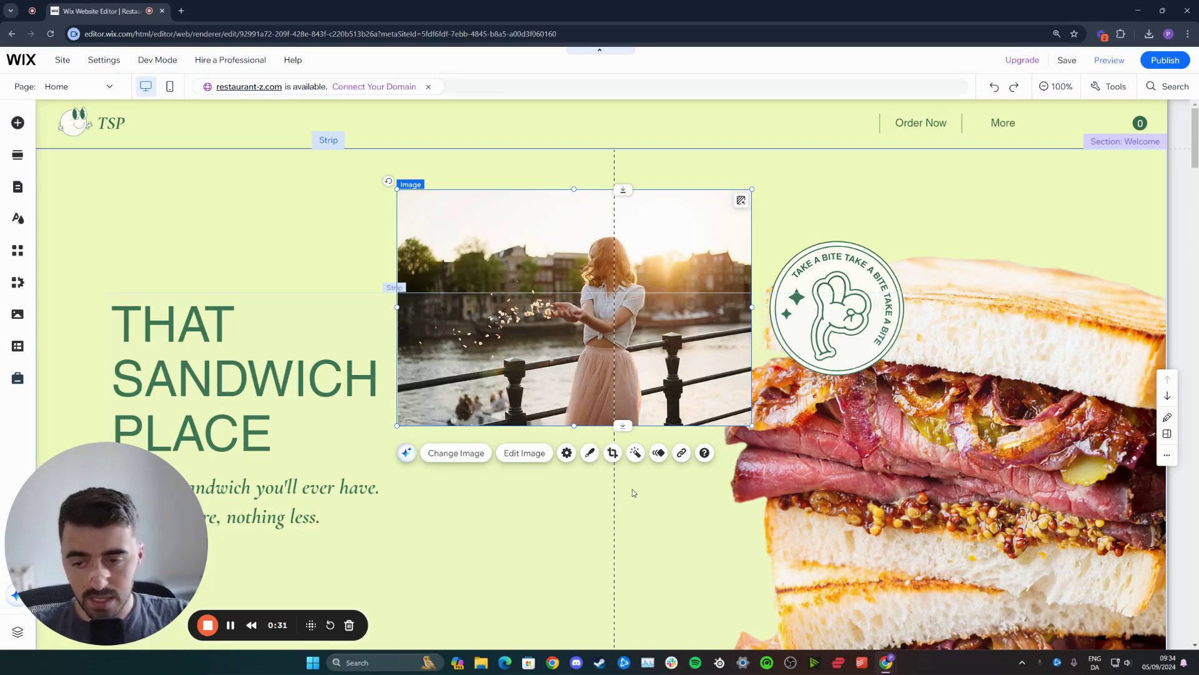
pyautogui.click(659, 454)
pyautogui.click(827, 234)
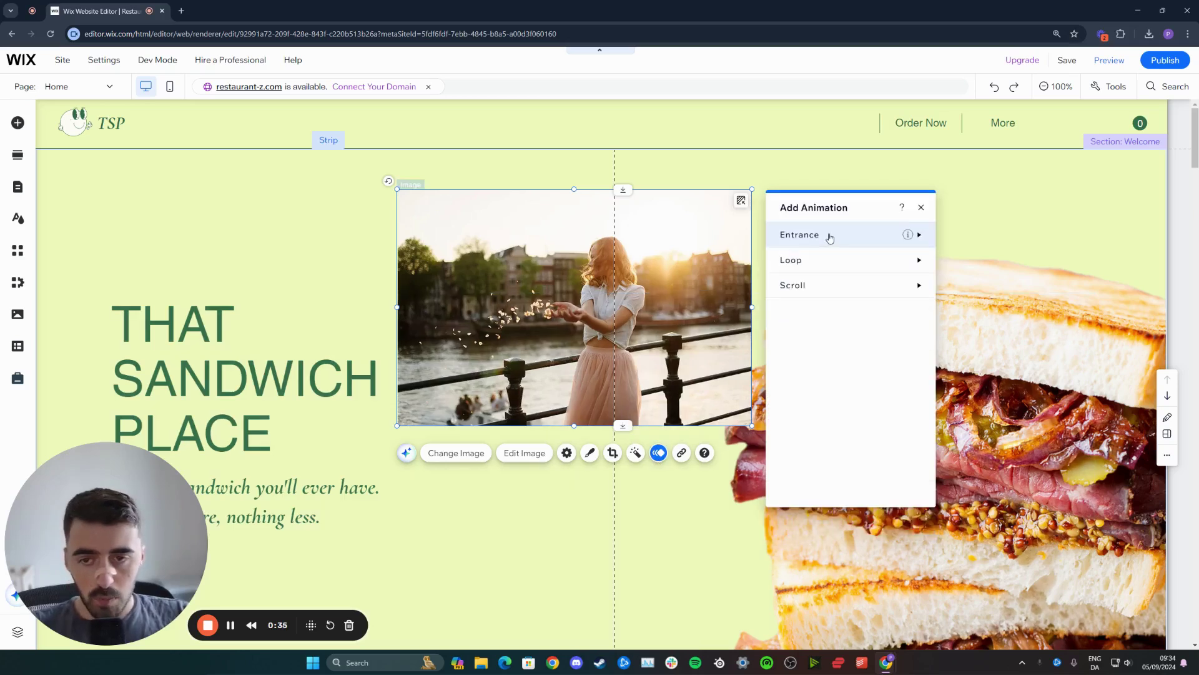
pyautogui.moveTo(831, 205); pyautogui.dragTo(837, 181)
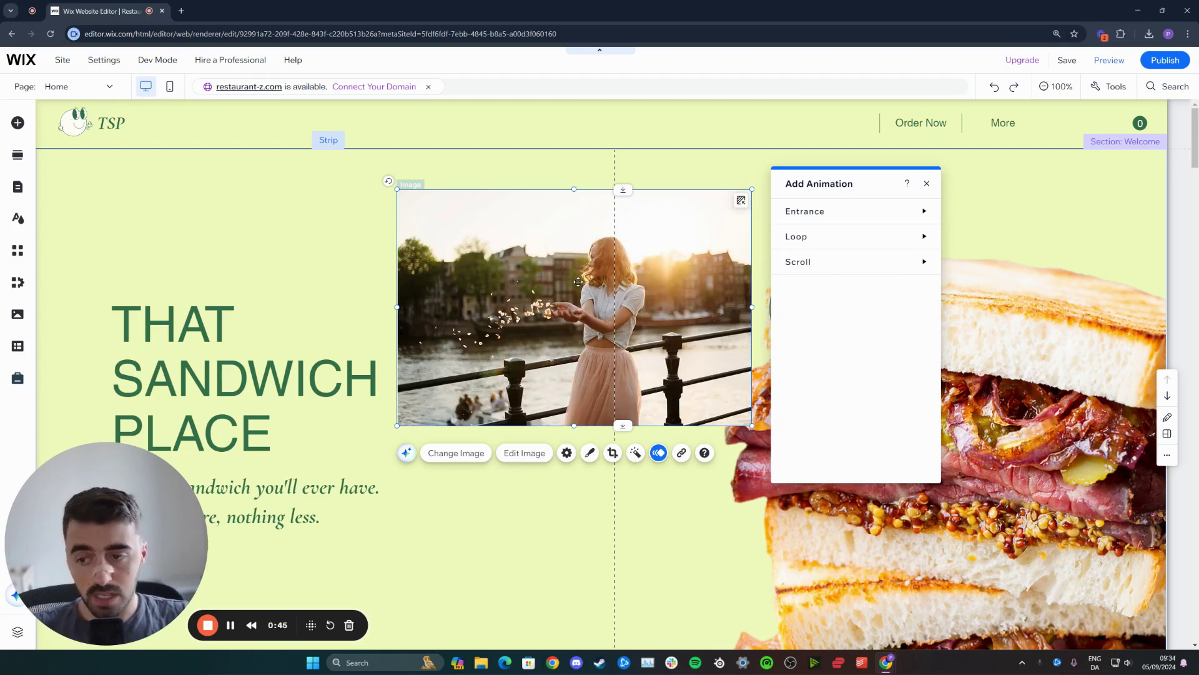
# Step: Try a Fade entrance on the photo, then set the entrance back to None and reveal the loop presets
pyautogui.click(805, 211)
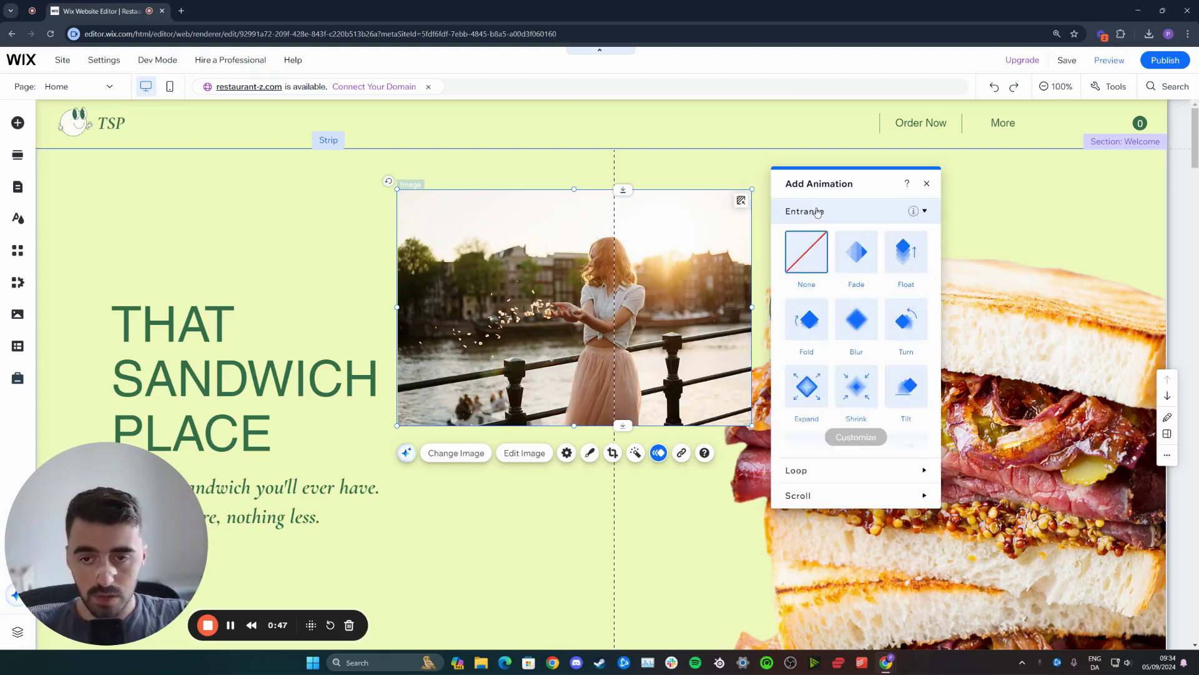
pyautogui.click(855, 252)
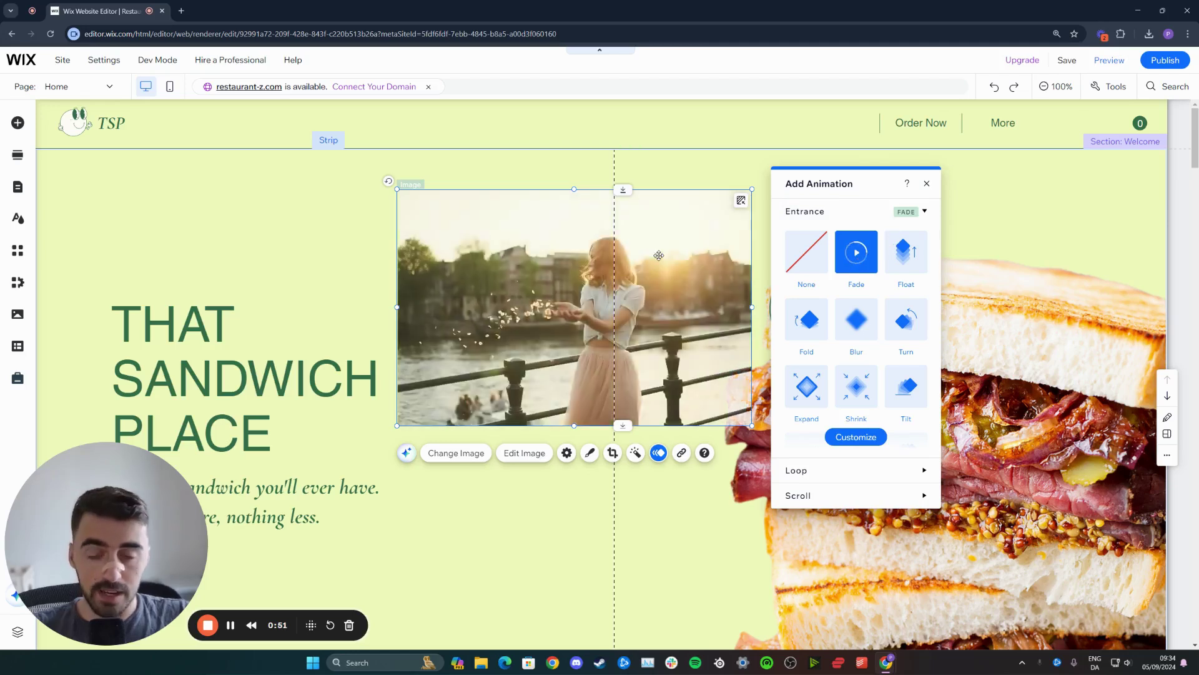
pyautogui.click(832, 212)
pyautogui.click(833, 213)
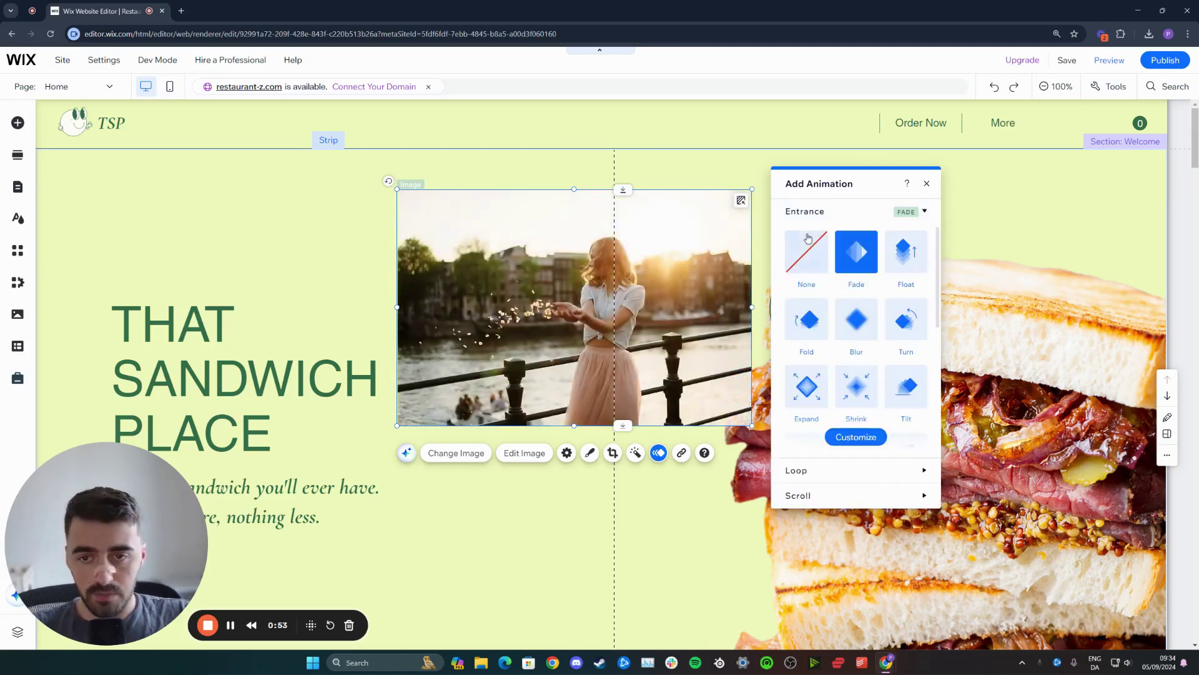
pyautogui.click(803, 249)
pyautogui.click(817, 212)
pyautogui.click(795, 240)
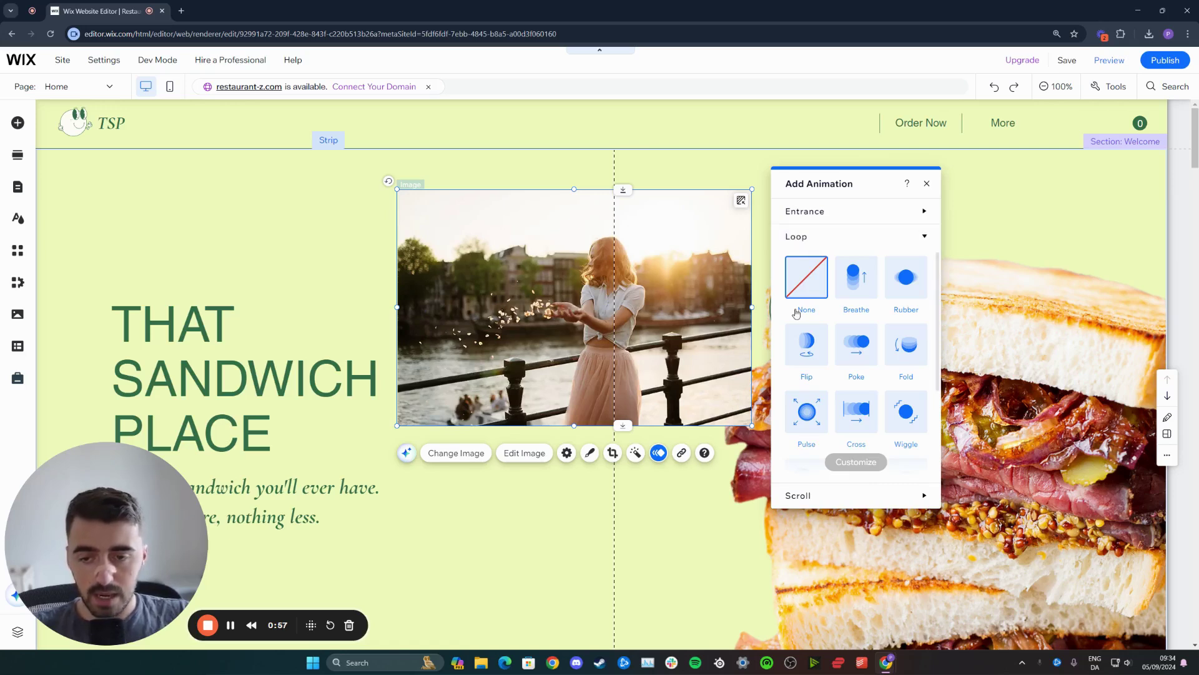
# Step: Make the photo loop with Flip and reveal the scroll animation presets
pyautogui.click(807, 347)
pyautogui.scroll(-2, 866, 310)
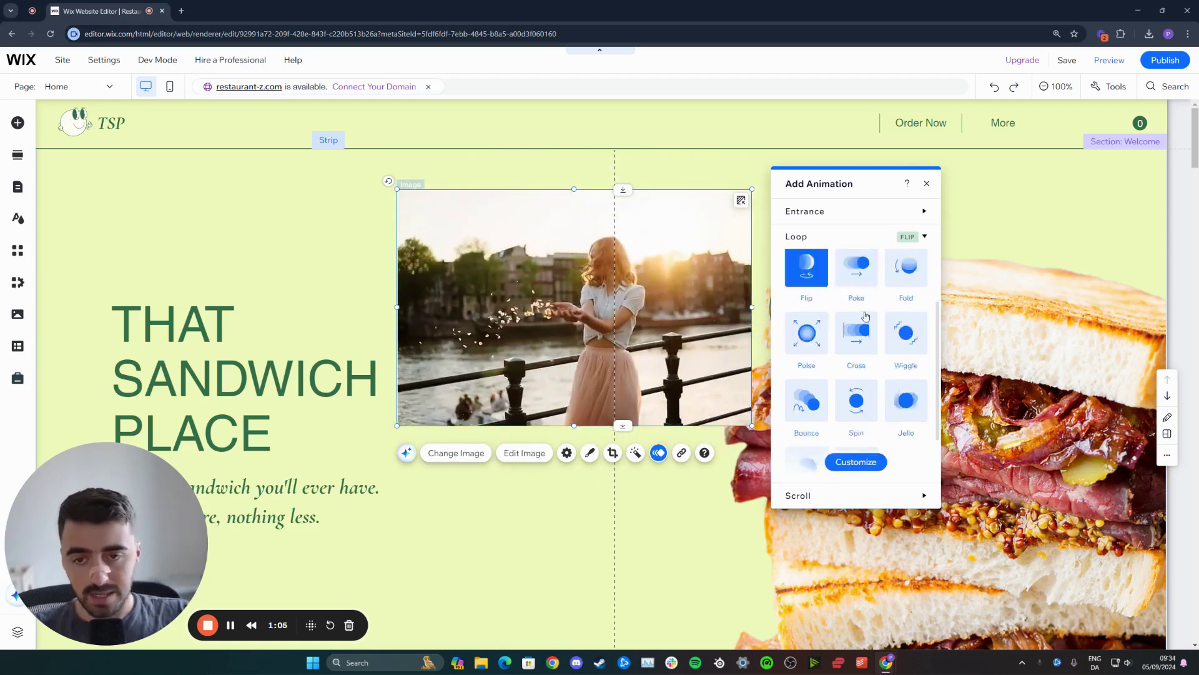
pyautogui.scroll(2, 866, 283)
pyautogui.click(833, 237)
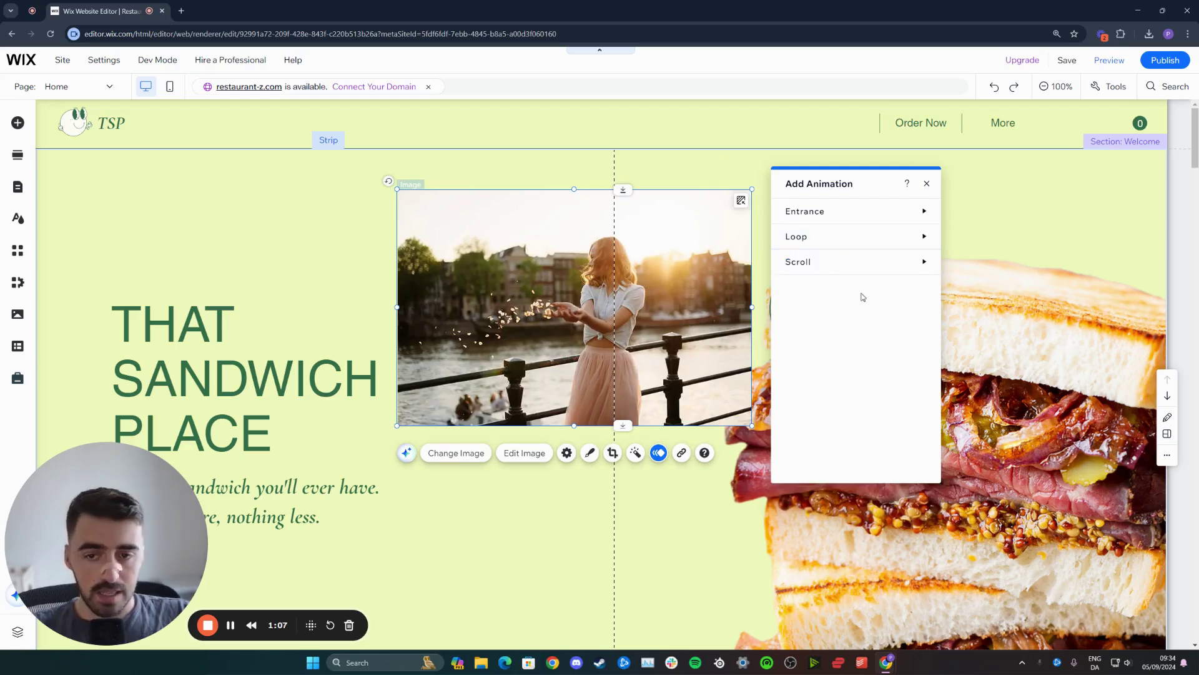
pyautogui.click(798, 261)
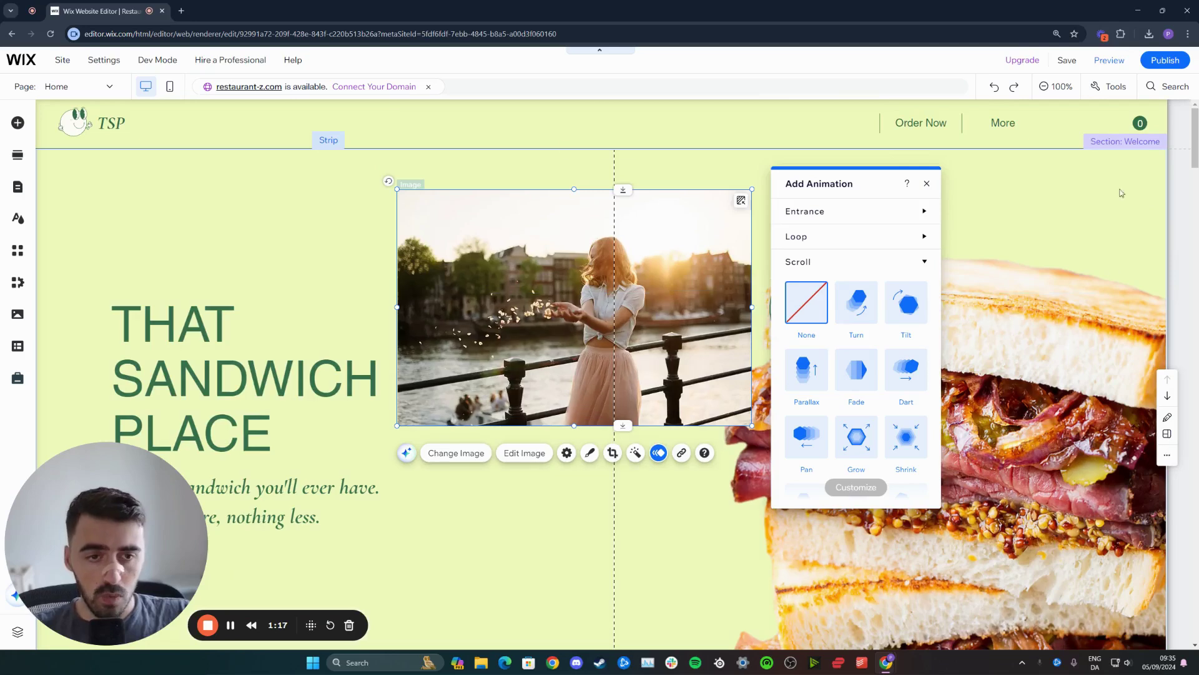
pyautogui.moveTo(1195, 130); pyautogui.dragTo(1195, 161)
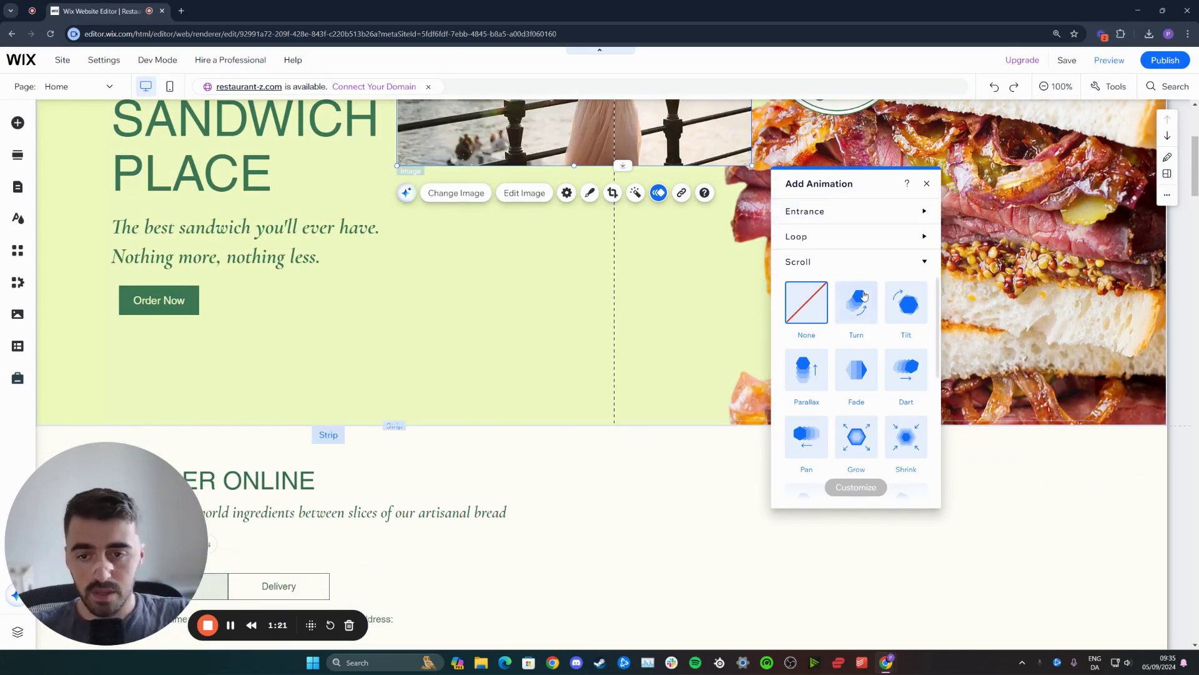
# Step: Give the photo a Fade scroll animation
pyautogui.click(855, 375)
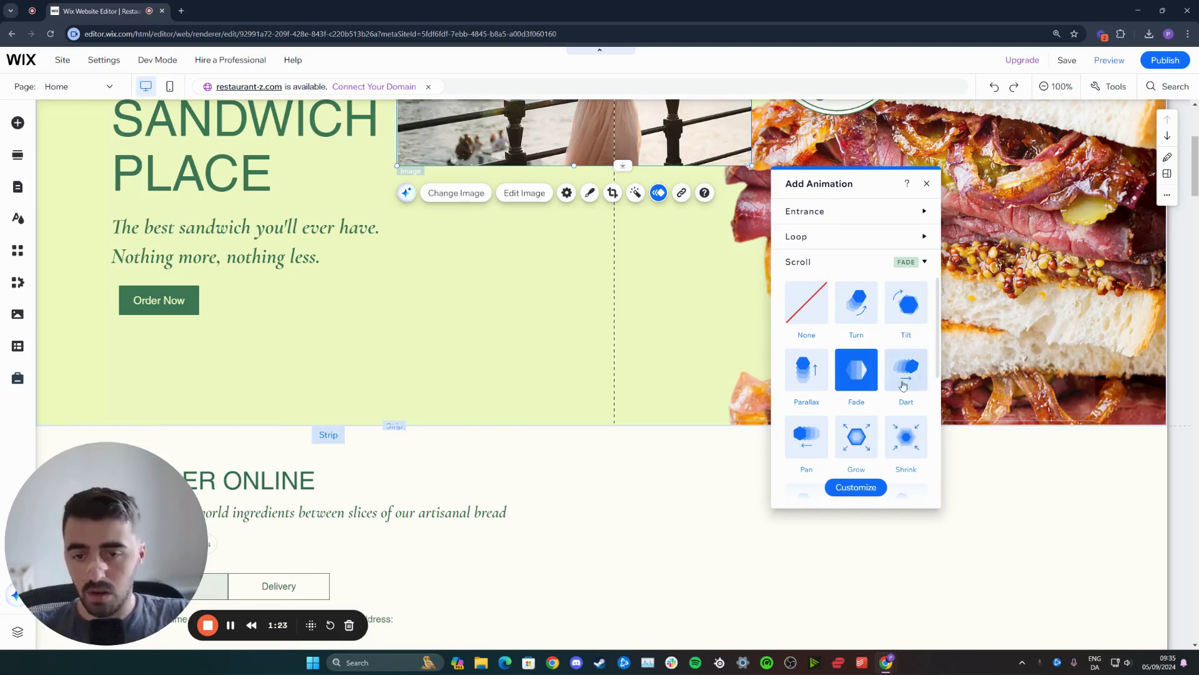
pyautogui.scroll(-3, 858, 402)
pyautogui.scroll(3, 859, 402)
pyautogui.click(857, 263)
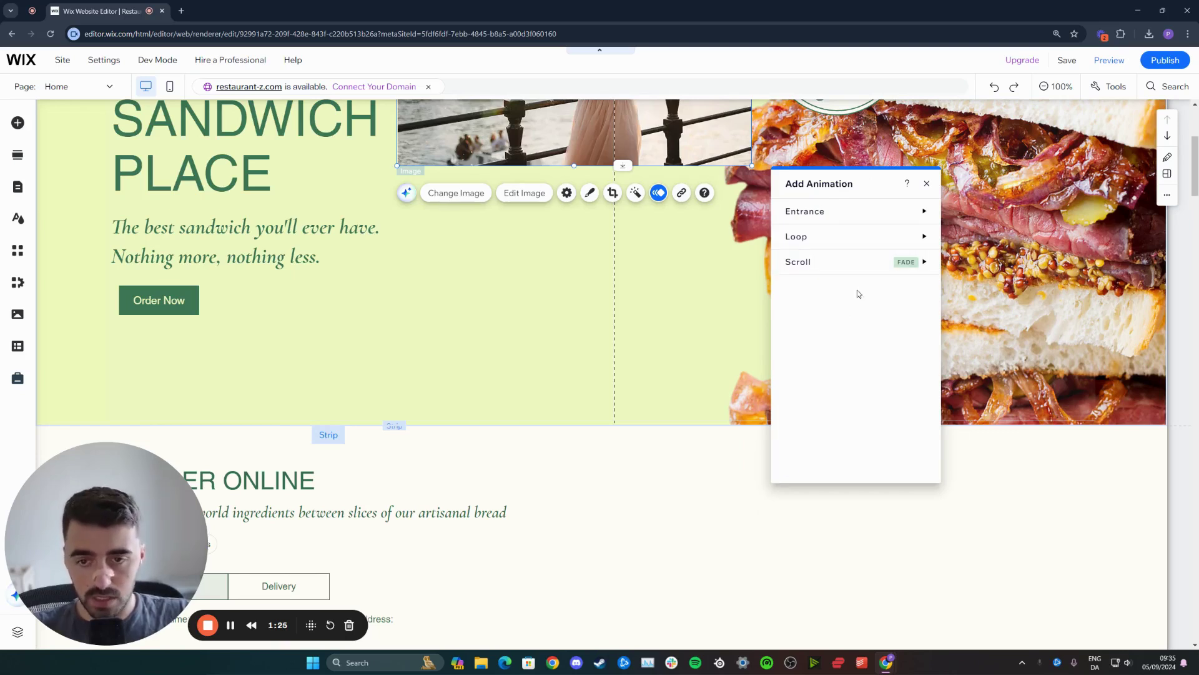
pyautogui.click(810, 261)
pyautogui.scroll(3, 776, 328)
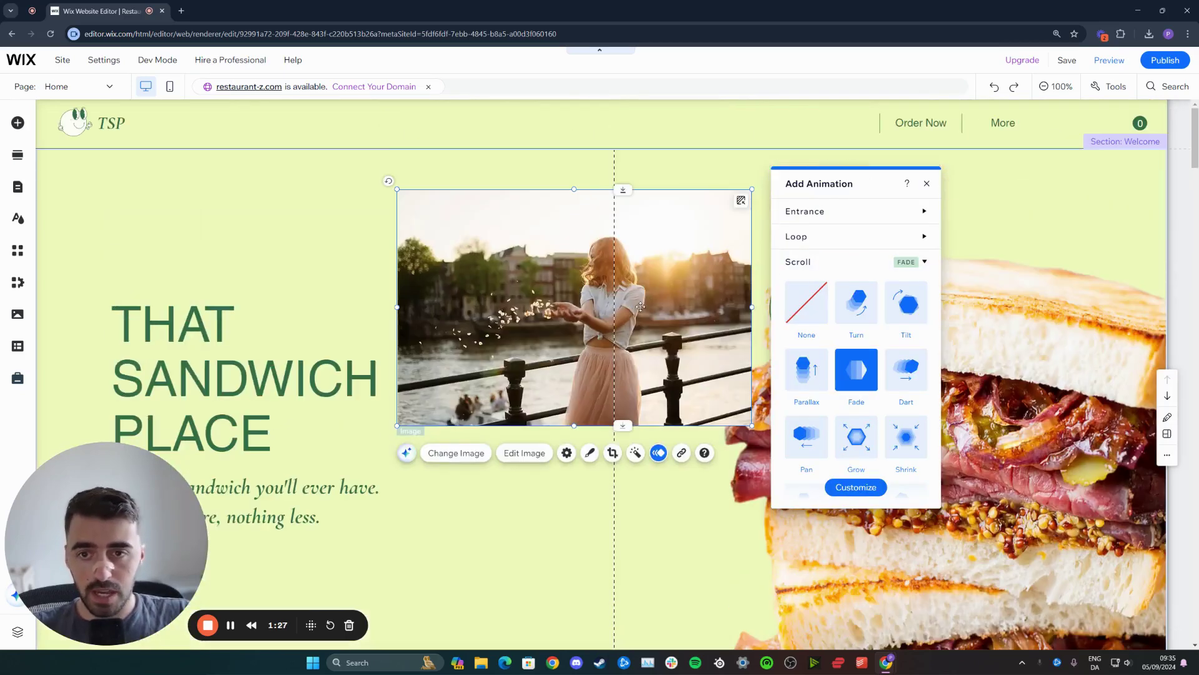
# Step: Review the scroll Fade's detailed settings and return to the entrance presets
pyautogui.click(855, 487)
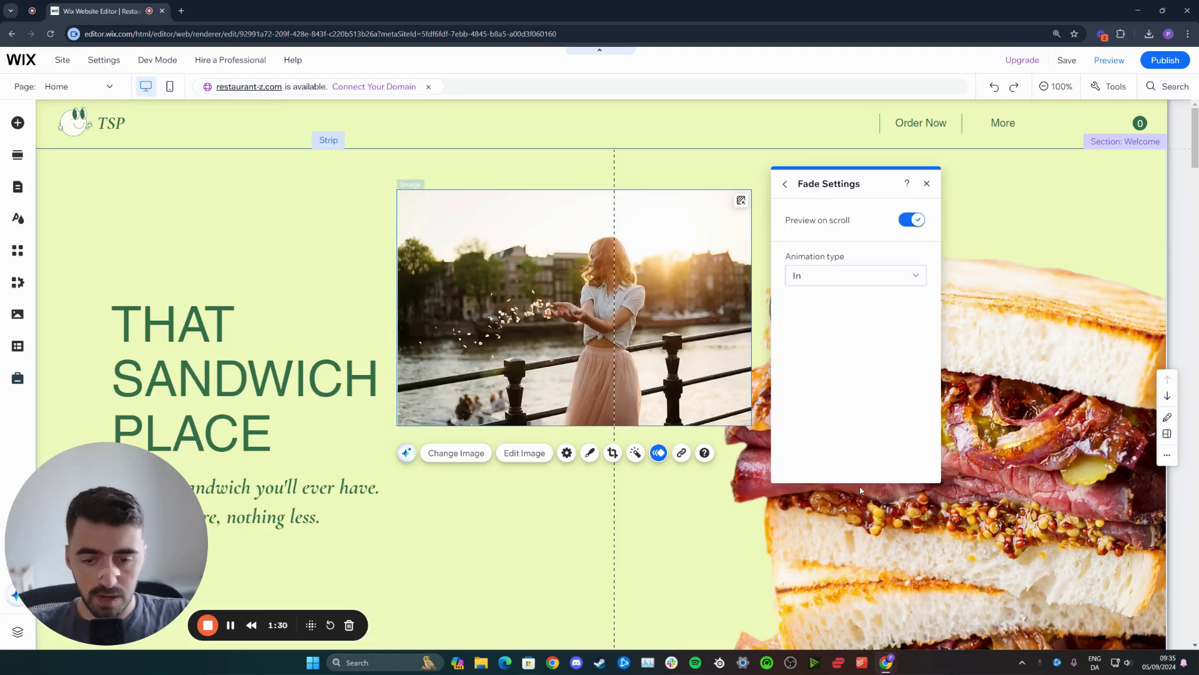
pyautogui.click(786, 185)
pyautogui.click(806, 211)
# Step: Apply a Fade entrance to the photo with 1.2-second duration and no delay
pyautogui.click(857, 298)
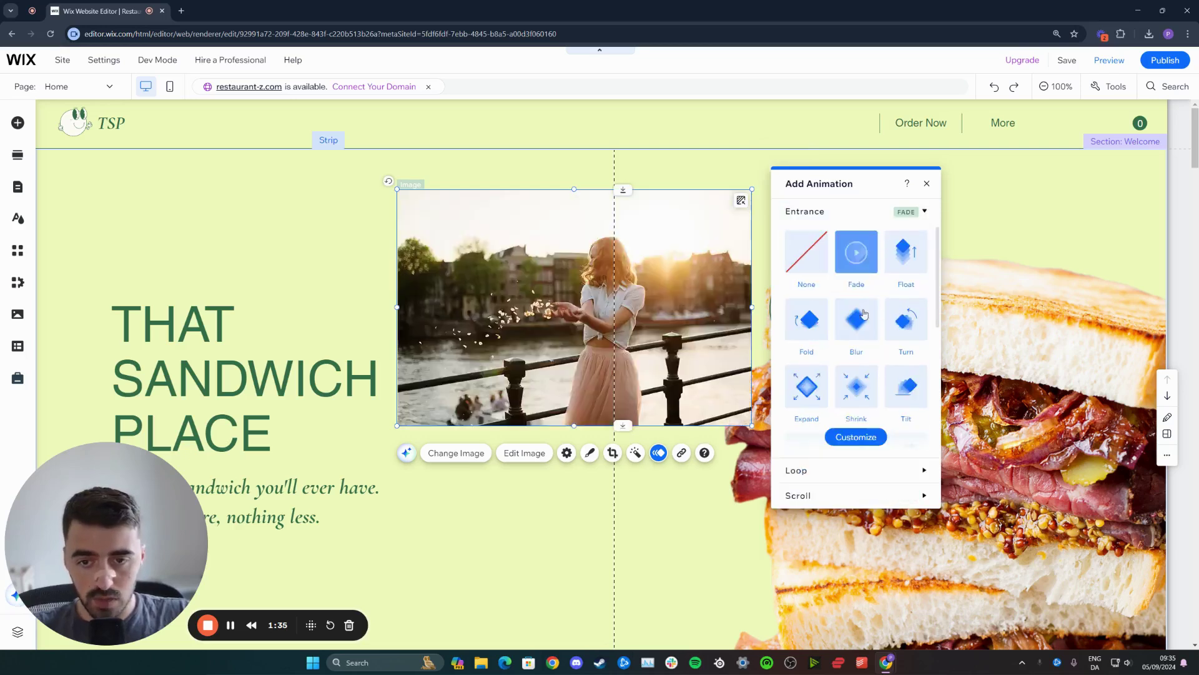
pyautogui.click(856, 438)
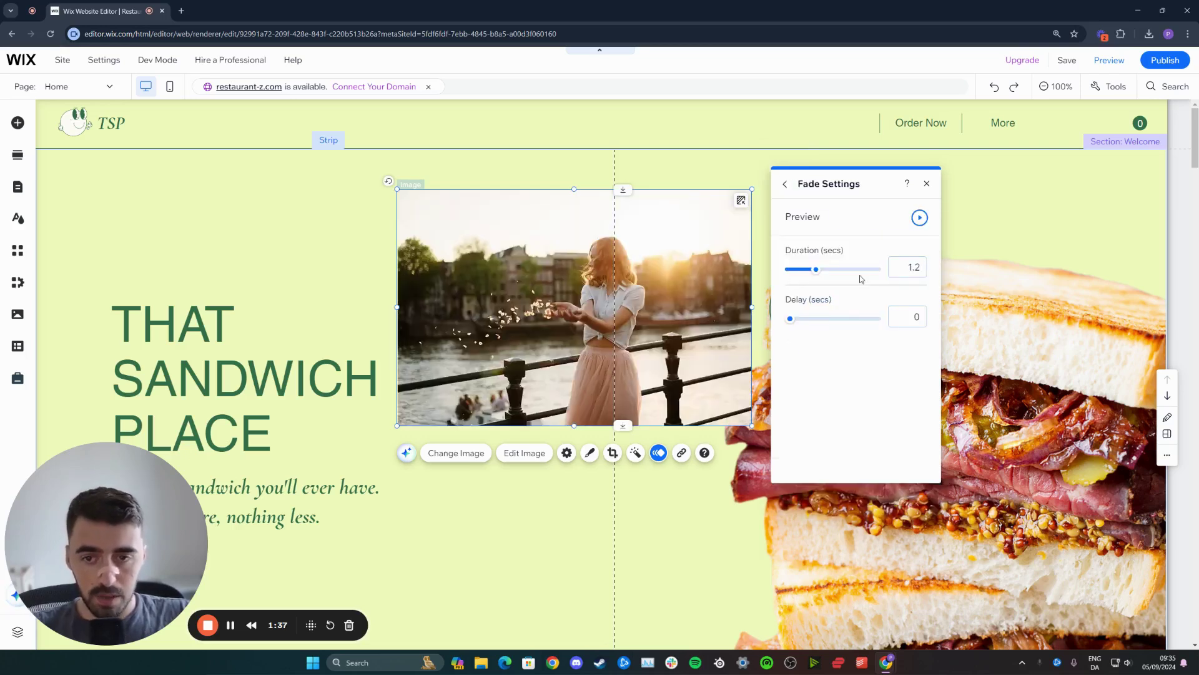
pyautogui.click(786, 184)
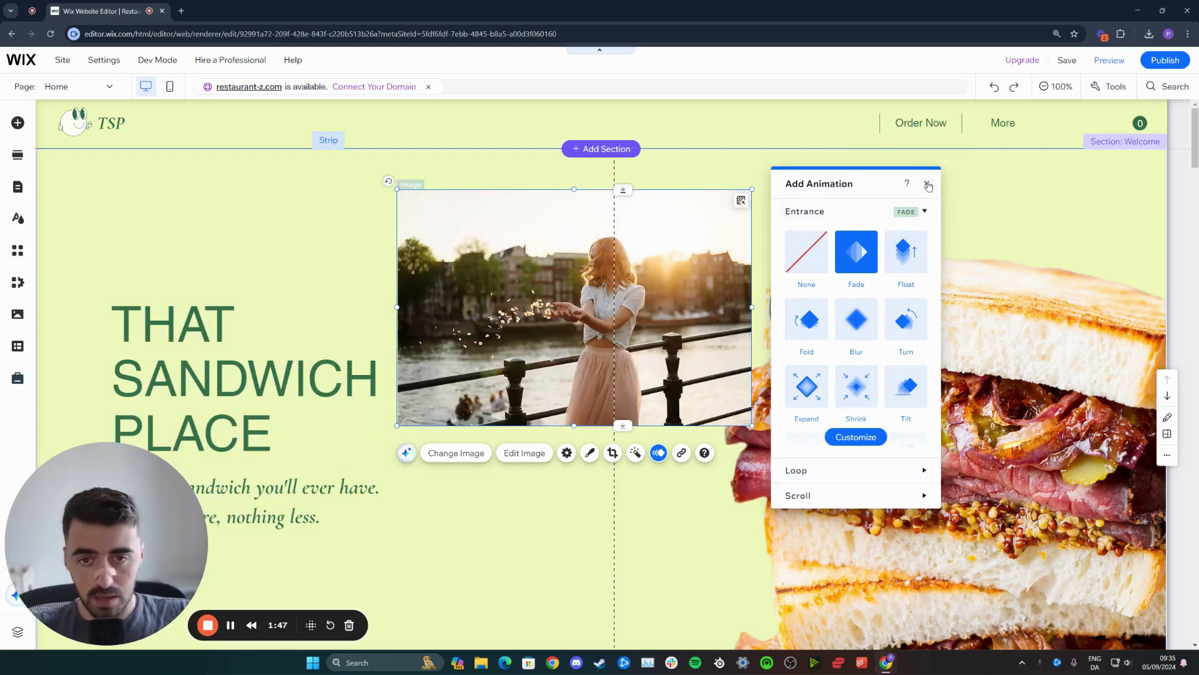
# Step: Close the Add Animation panel, keeping the photo's animations
pyautogui.click(928, 185)
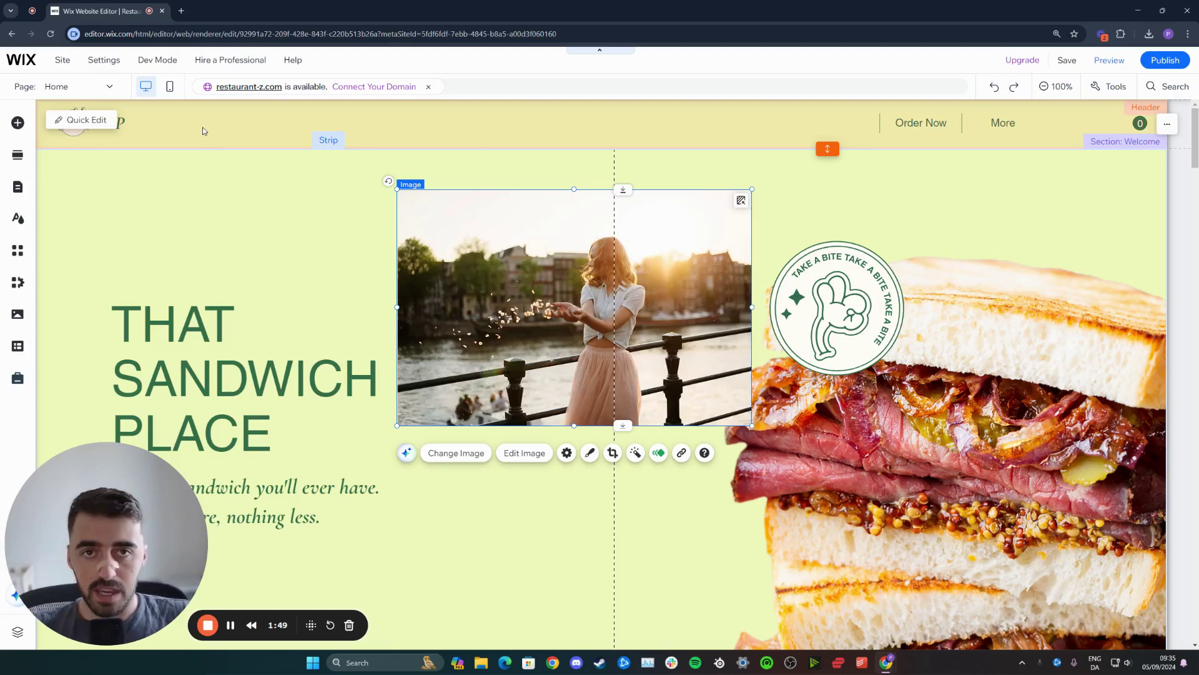